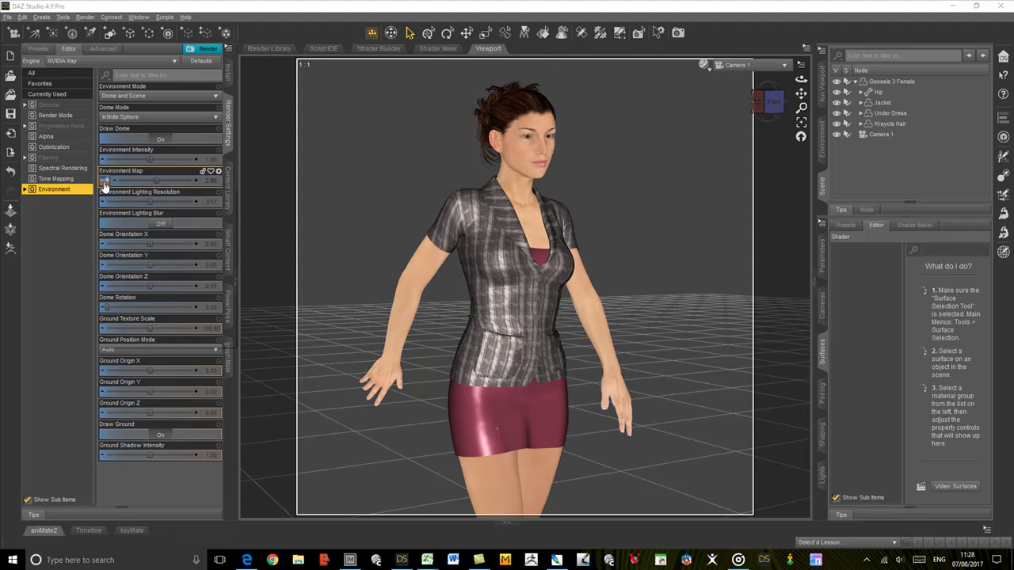
# Bring up the viewport's DrawStyle menu of preview styles.
pyautogui.moveTo(104, 184)
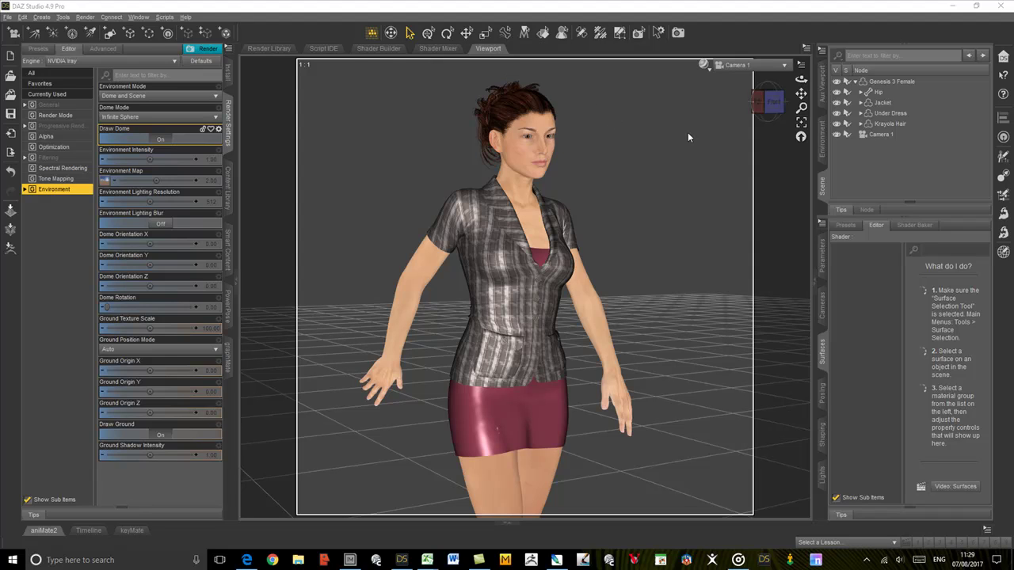
# Switch the viewport DrawStyle to NVIDIA Iray to preview the figure against the Nice panorama.
pyautogui.click(704, 65)
pyautogui.click(701, 194)
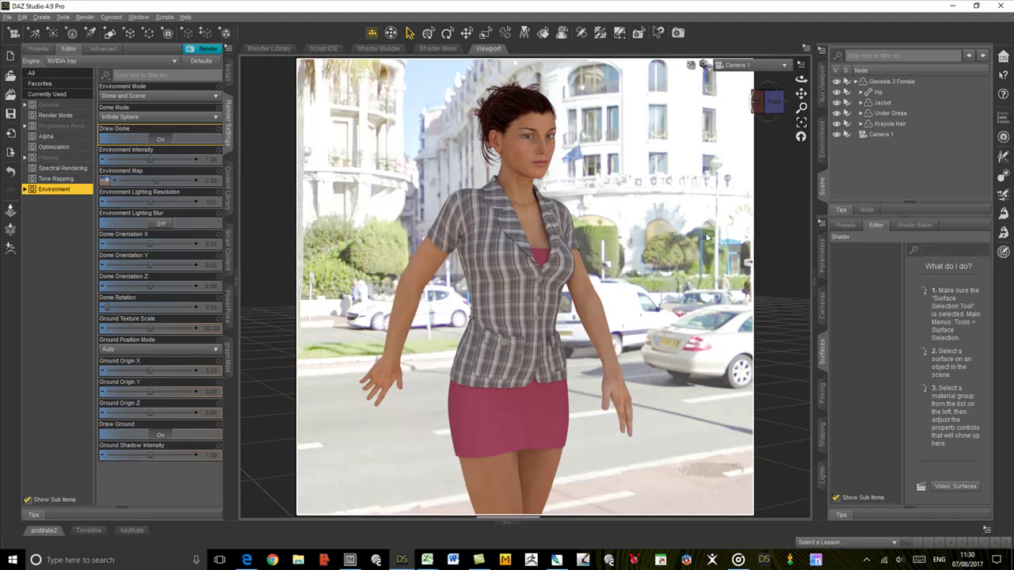
# In Photoshop, convert the Nice panorama to 16 Bits/Channel.
pyautogui.click(556, 561)
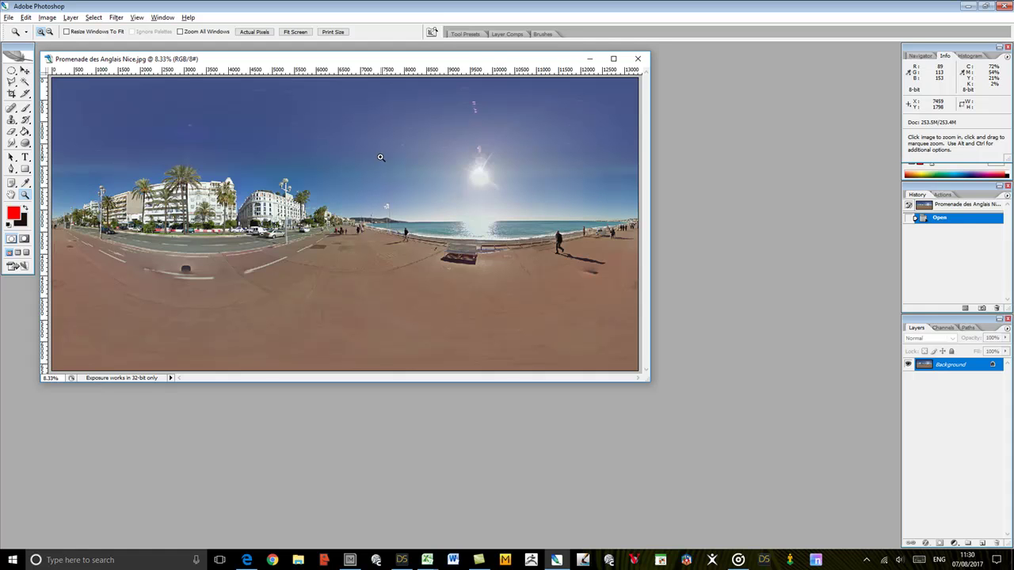
pyautogui.click(46, 17)
pyautogui.moveTo(55, 34)
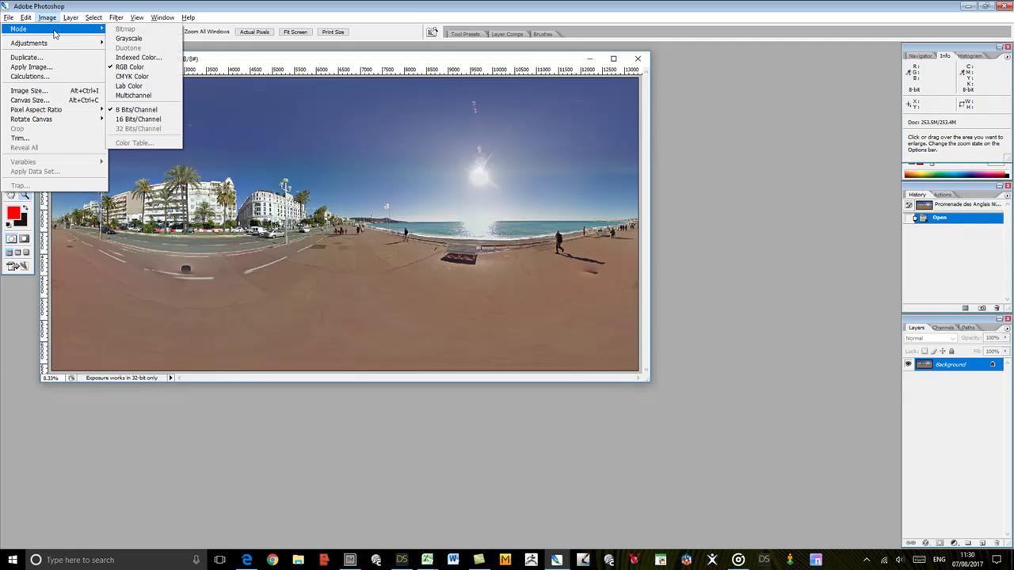
pyautogui.click(137, 119)
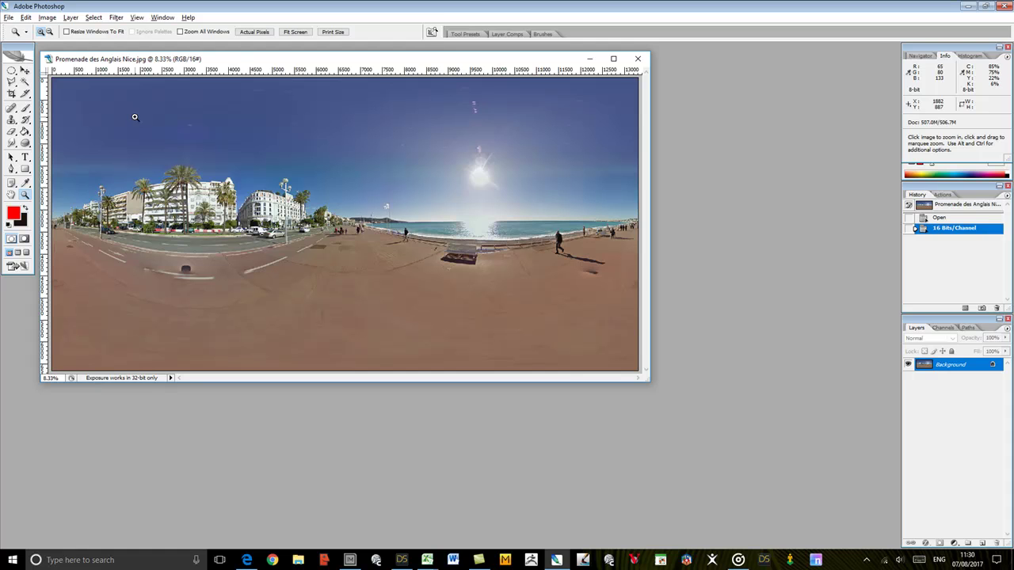
# Convert the panorama further to 32 Bits/Channel.
pyautogui.click(48, 19)
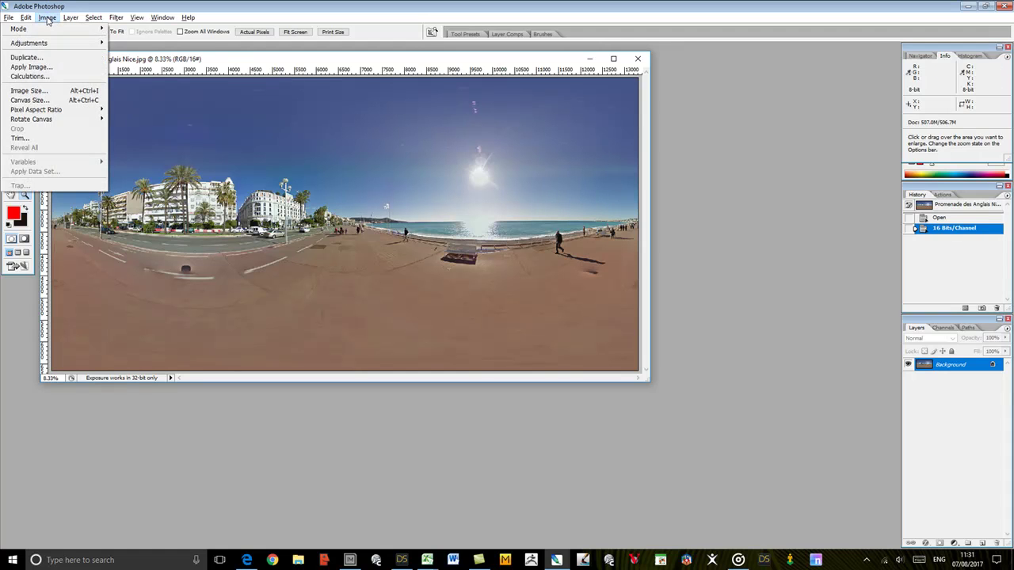
pyautogui.moveTo(53, 30)
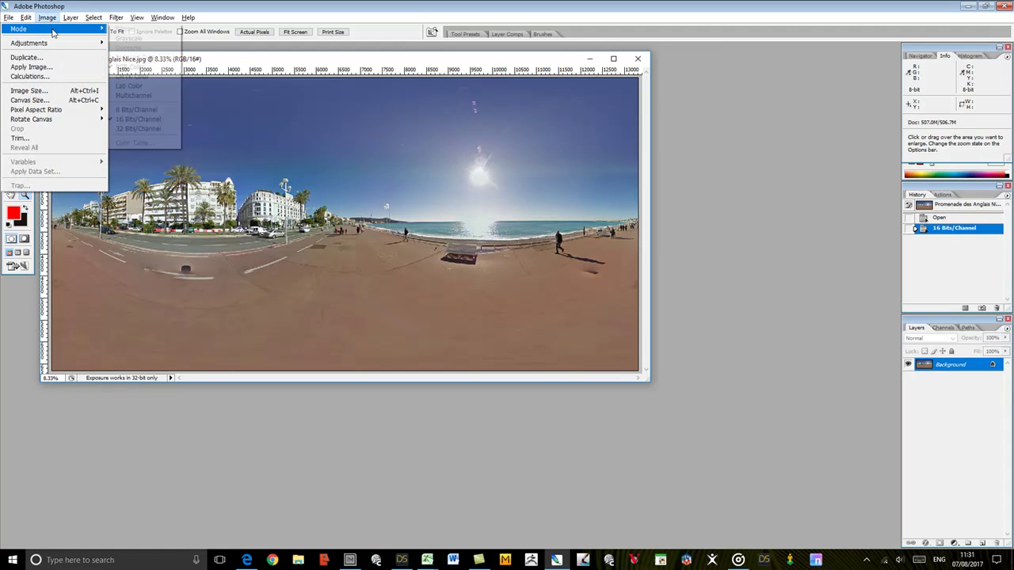
pyautogui.click(139, 130)
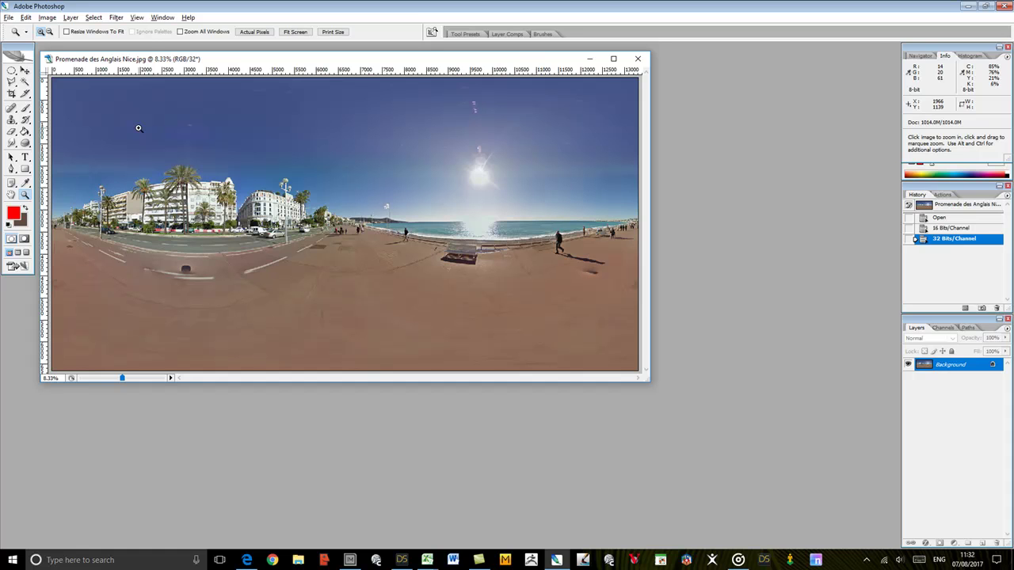
# Save the panorama as Promenade des Anglais Nice.hdr in Radiance (*.HDR) format.
pyautogui.click(8, 17)
pyautogui.click(31, 135)
pyautogui.click(362, 393)
pyautogui.click(383, 432)
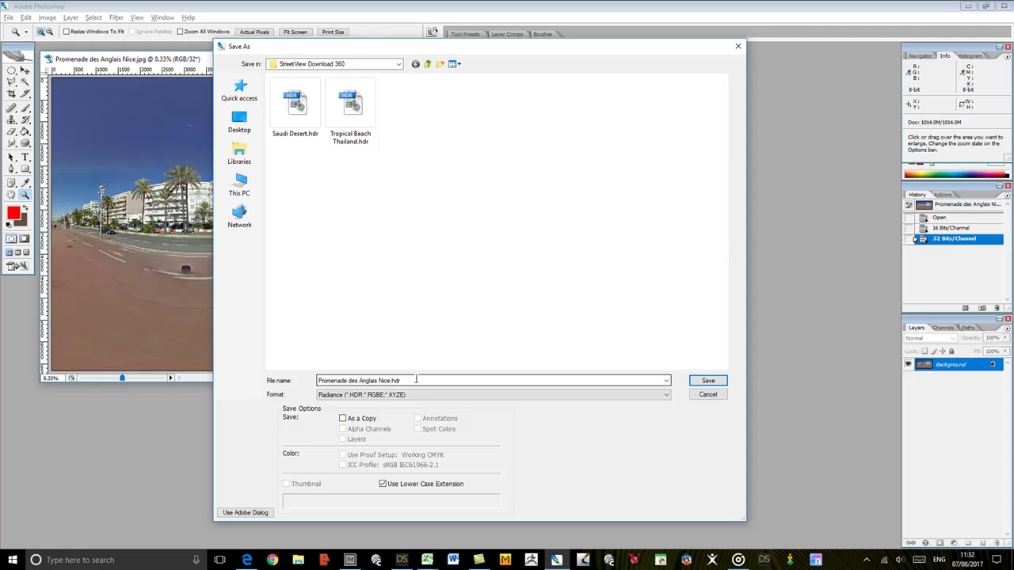
pyautogui.click(707, 380)
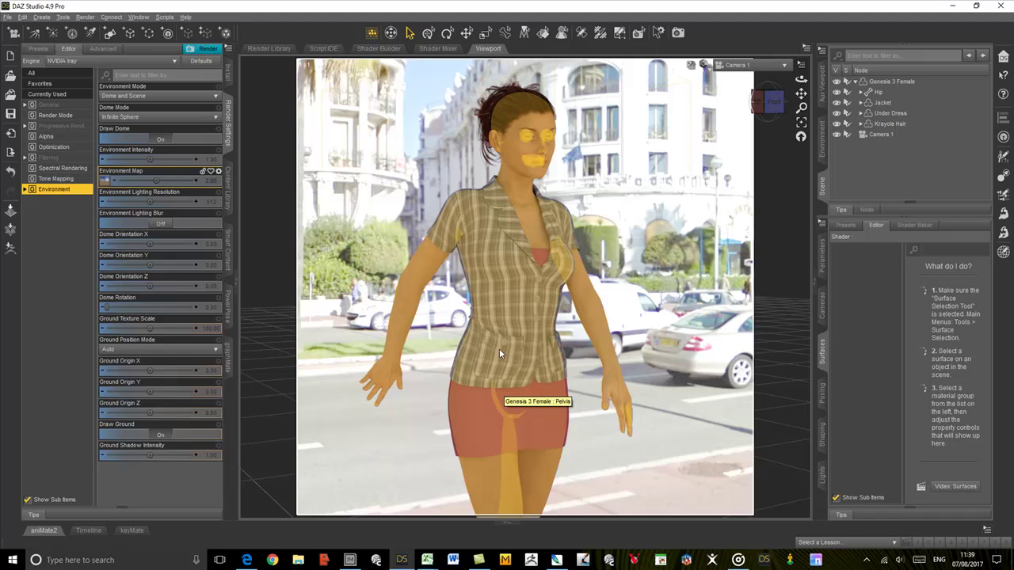
# Load Promenade des Anglais Nice.hdr as the Iray environment map.
pyautogui.click(106, 184)
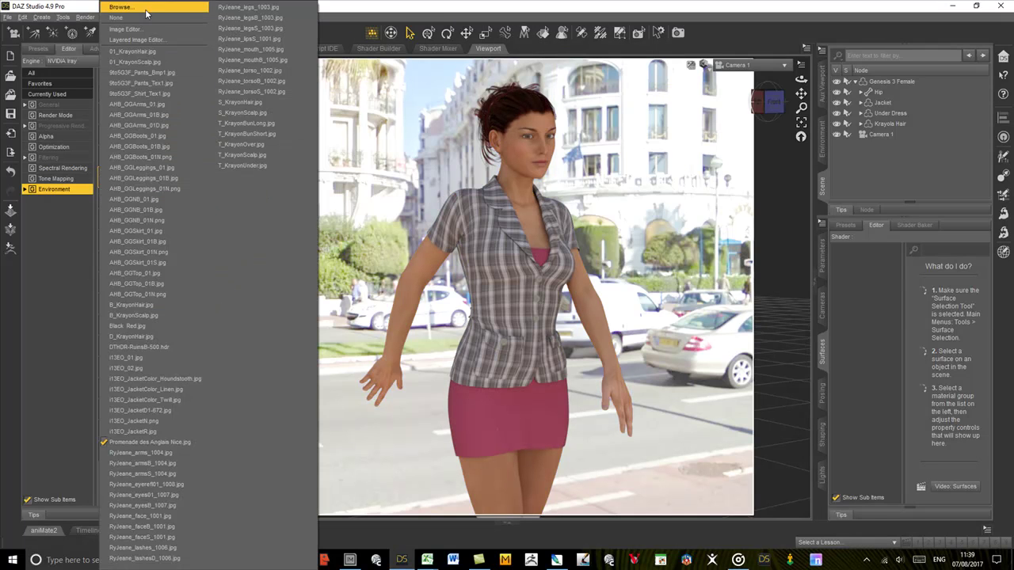
pyautogui.click(145, 8)
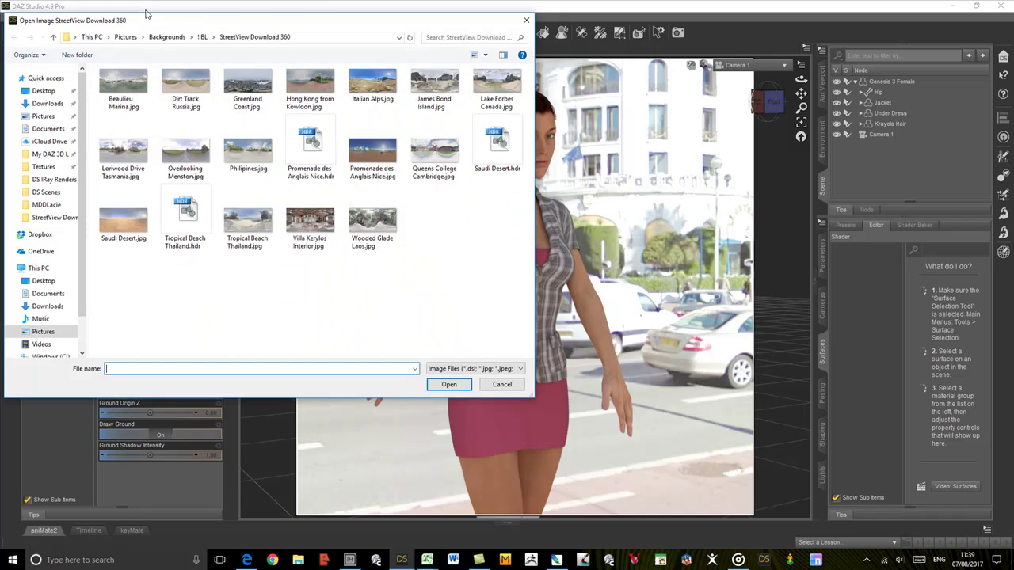
pyautogui.doubleClick(323, 153)
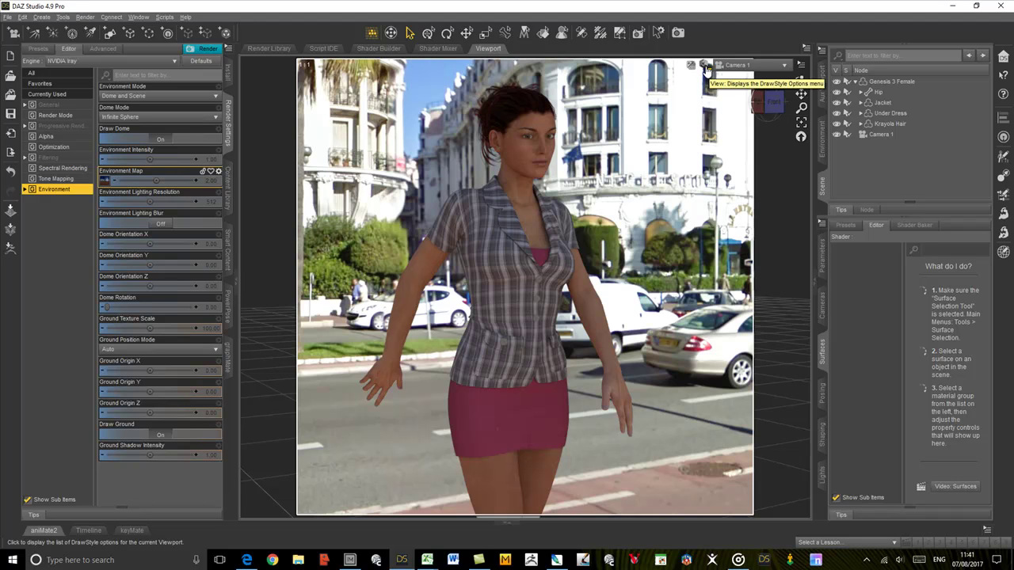
# Return the viewport DrawStyle to Texture Shaded and switch over to Photoshop.
pyautogui.click(707, 68)
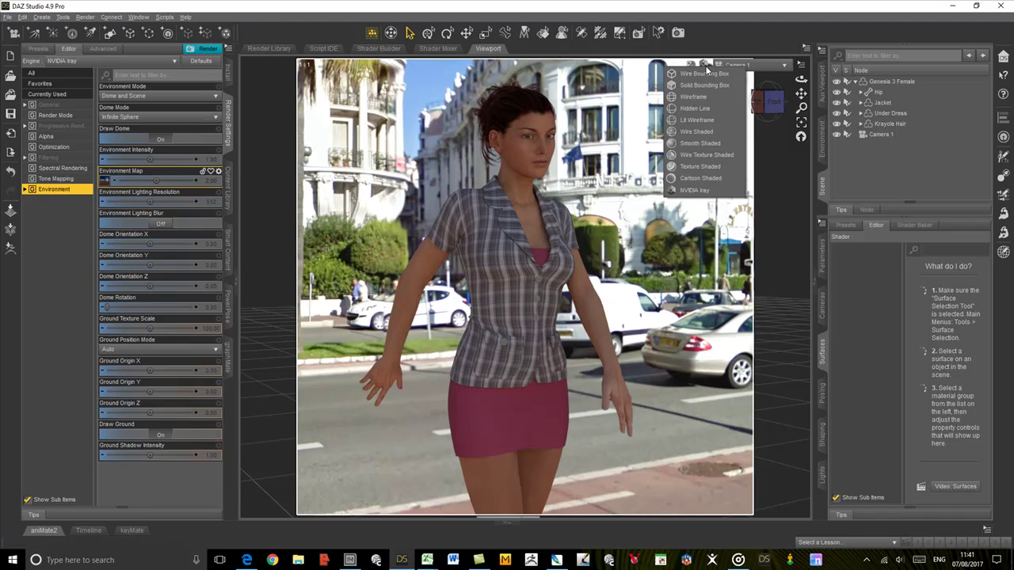
pyautogui.click(701, 166)
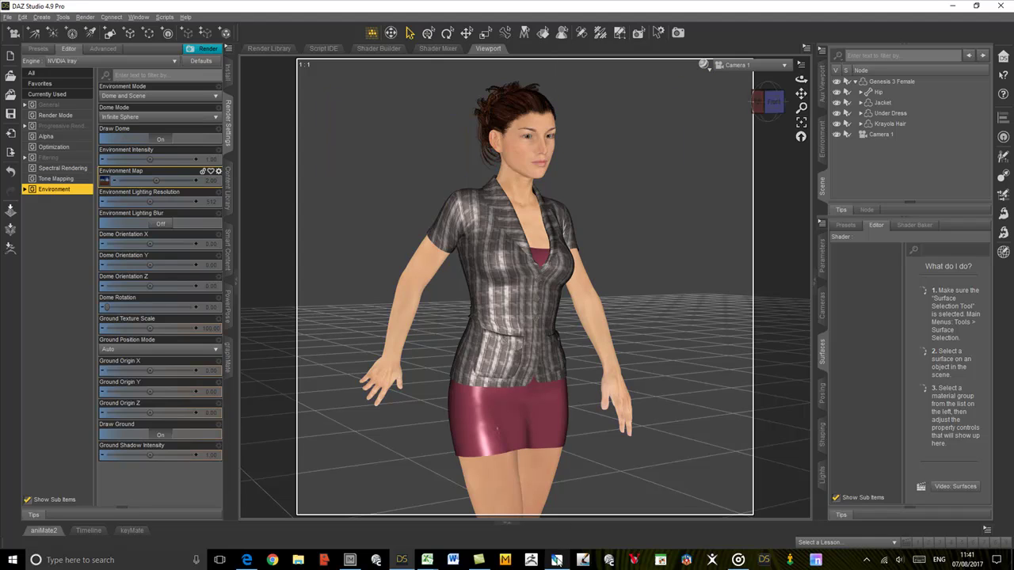
pyautogui.click(557, 560)
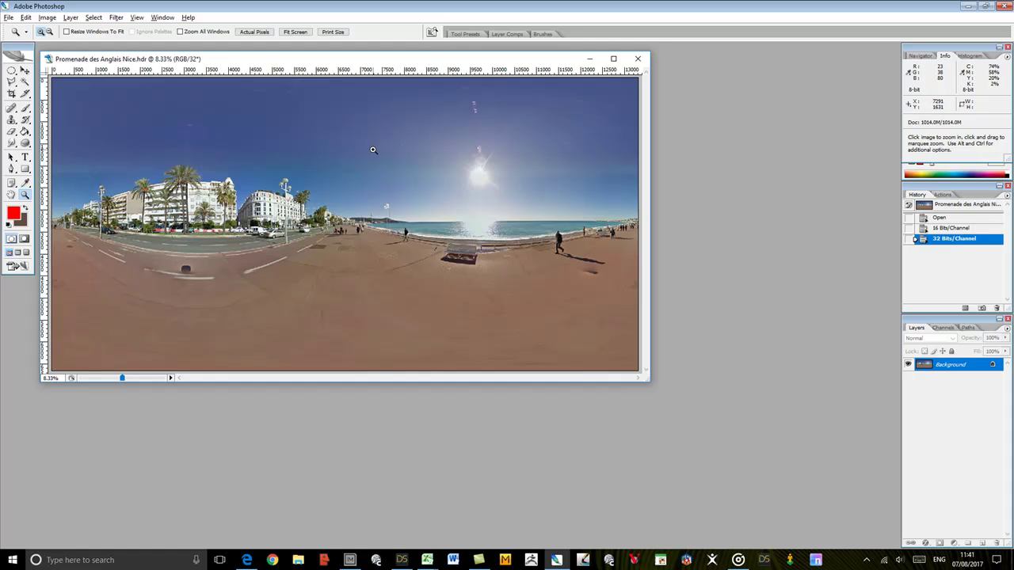
# Select a small ellipse around the sun, feather it by 20, and check it in Quick Mask.
pyautogui.click(11, 72)
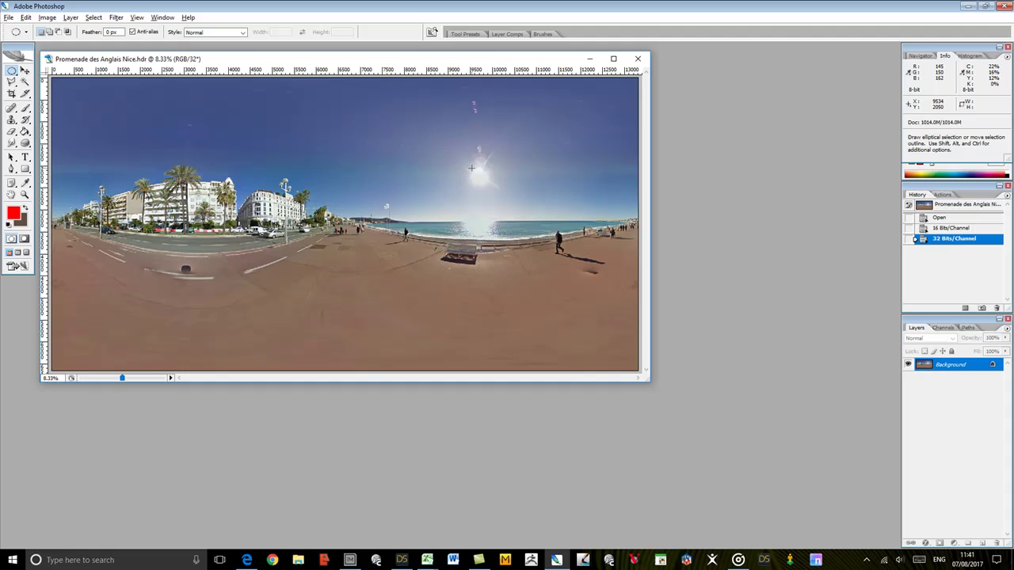
pyautogui.moveTo(471, 168); pyautogui.dragTo(487, 184)
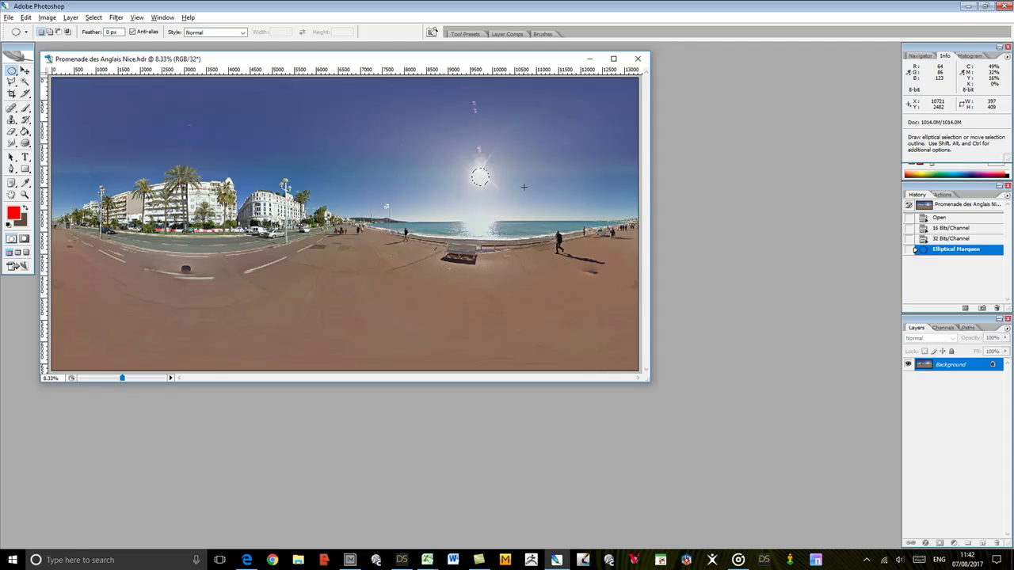
pyautogui.click(93, 18)
pyautogui.click(70, 119)
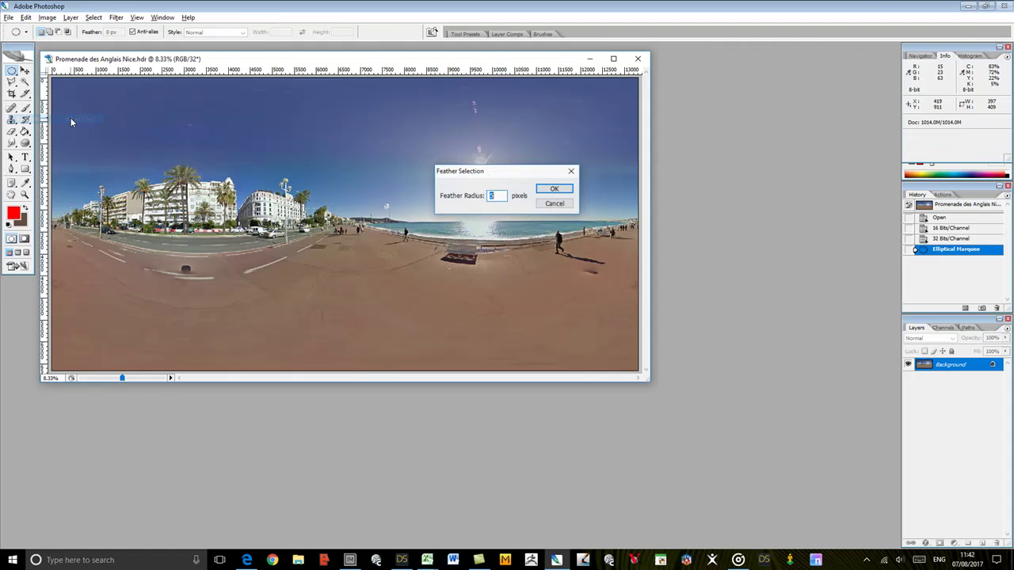
pyautogui.write('20')
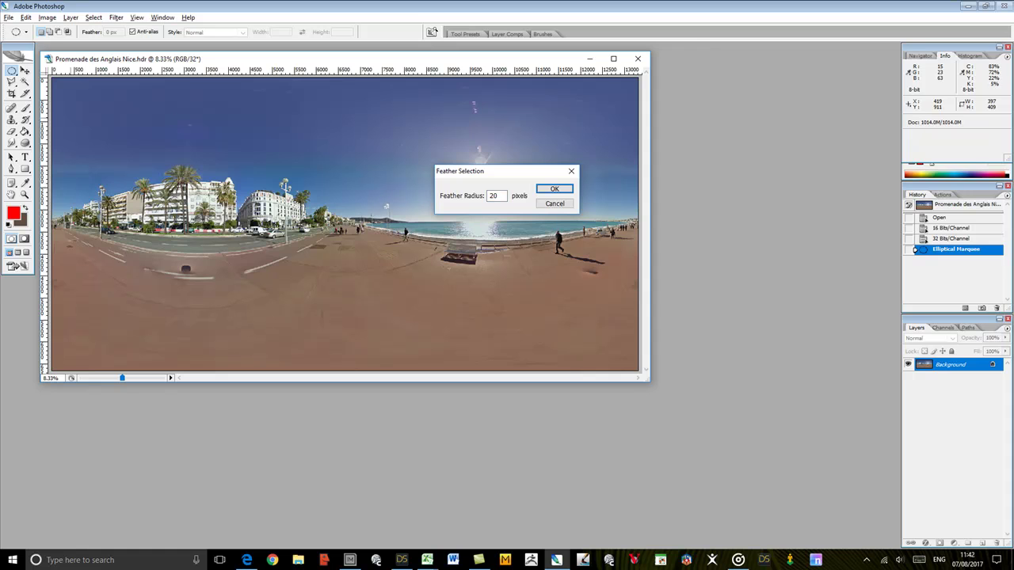
pyautogui.click(555, 189)
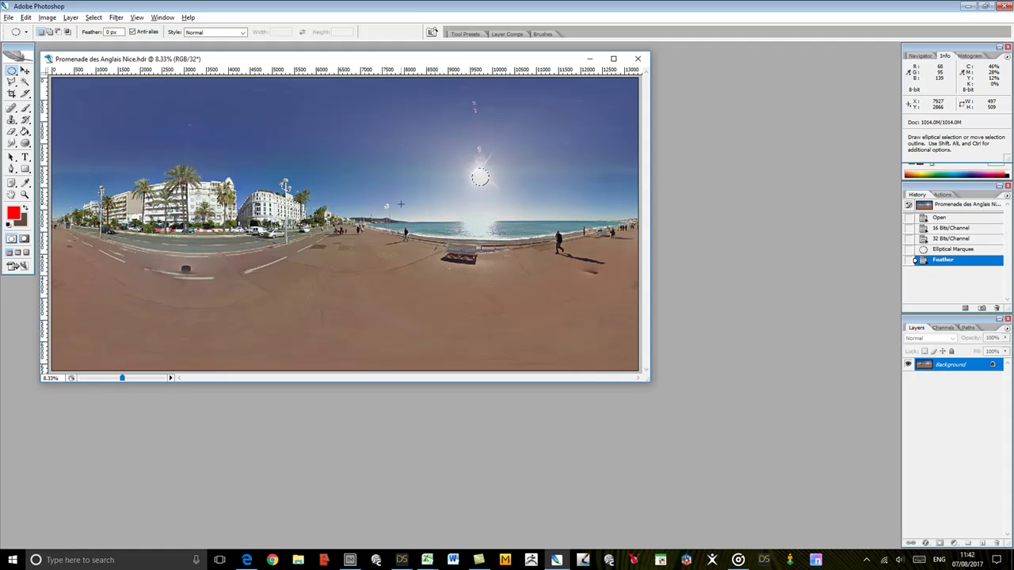
pyautogui.click(24, 241)
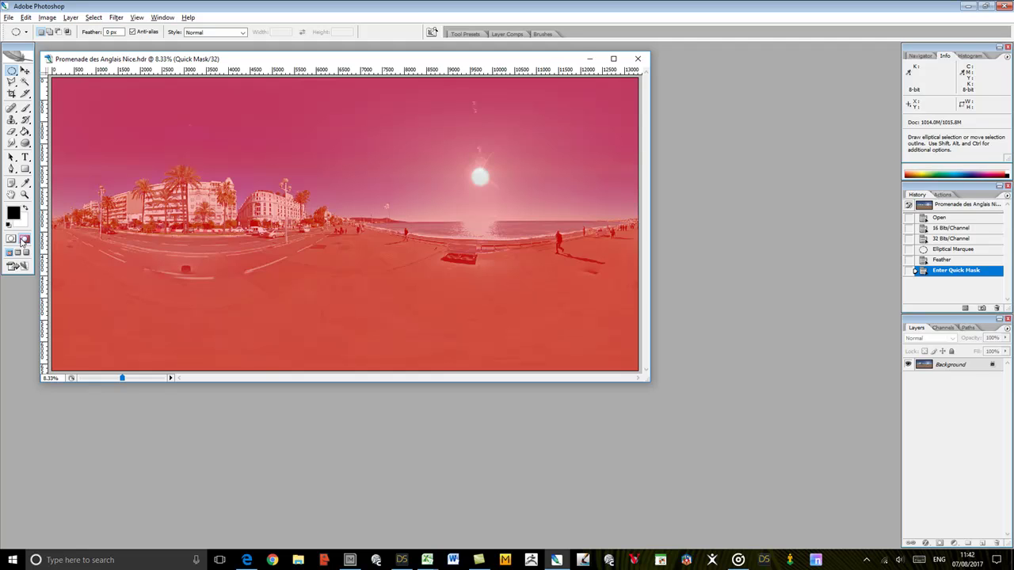
pyautogui.click(12, 240)
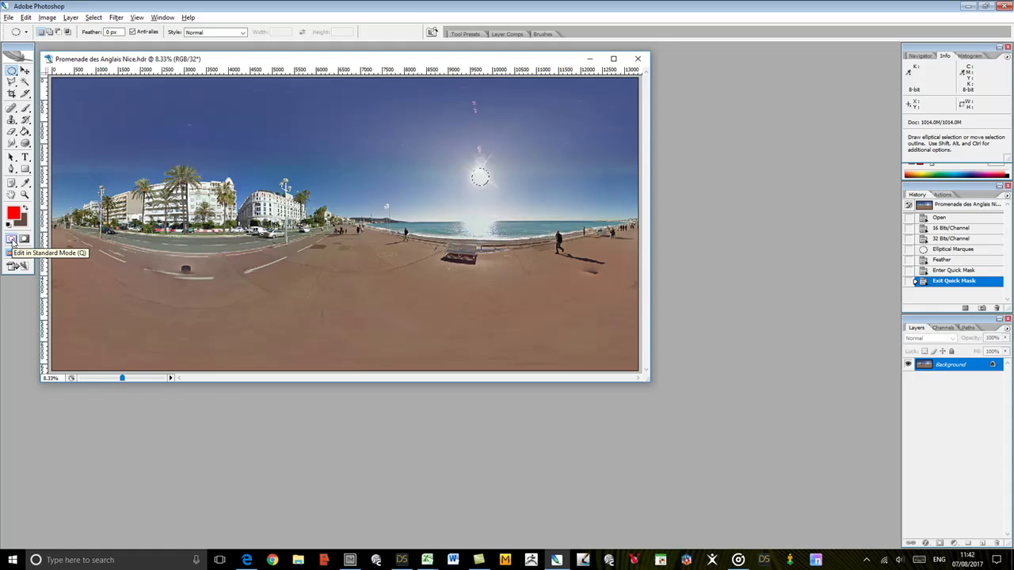
# Raise the sun selection's Exposure to 6 and save the HDR panorama.
pyautogui.click(47, 17)
pyautogui.moveTo(55, 43)
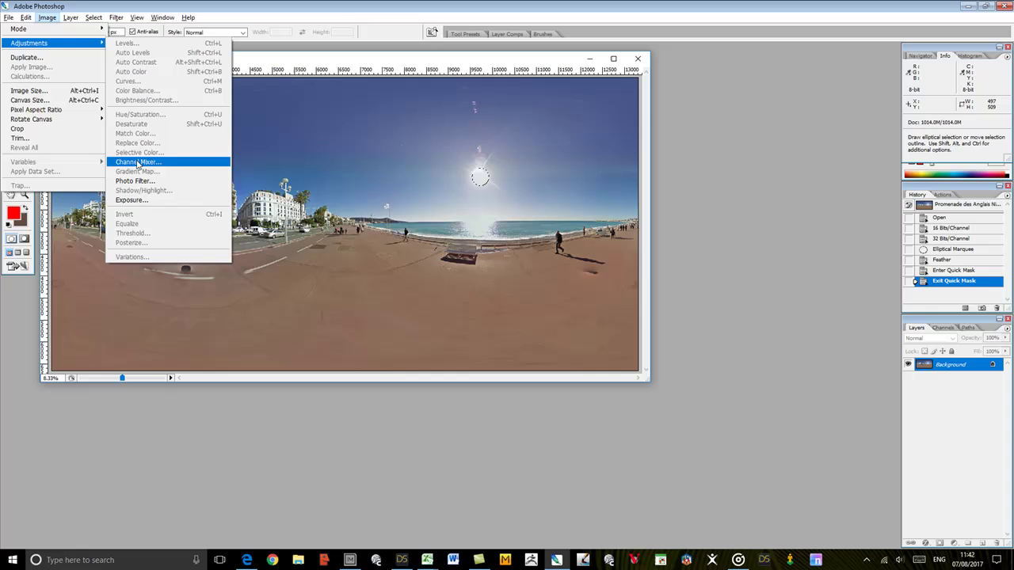
pyautogui.click(145, 200)
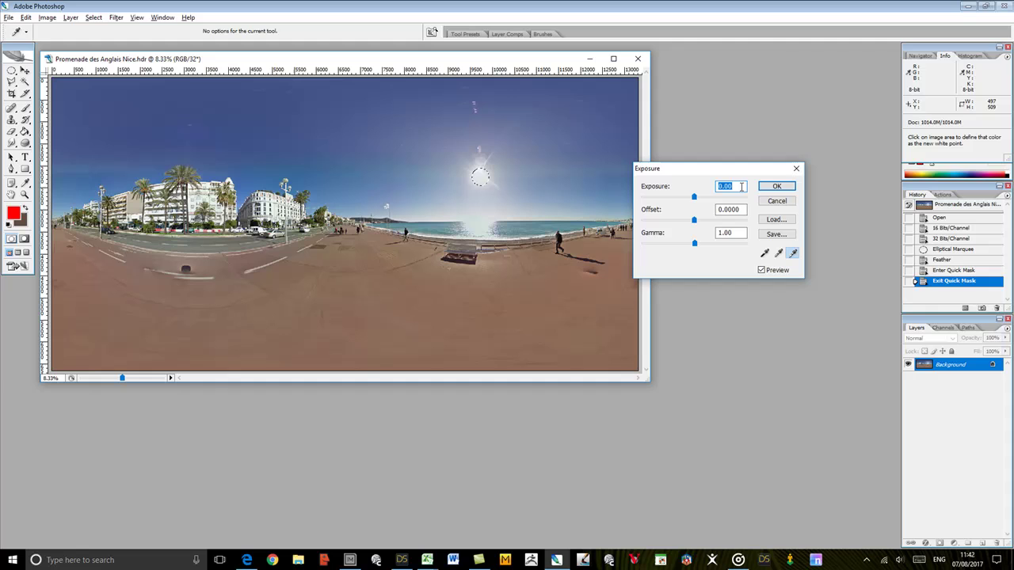
pyautogui.write('6')
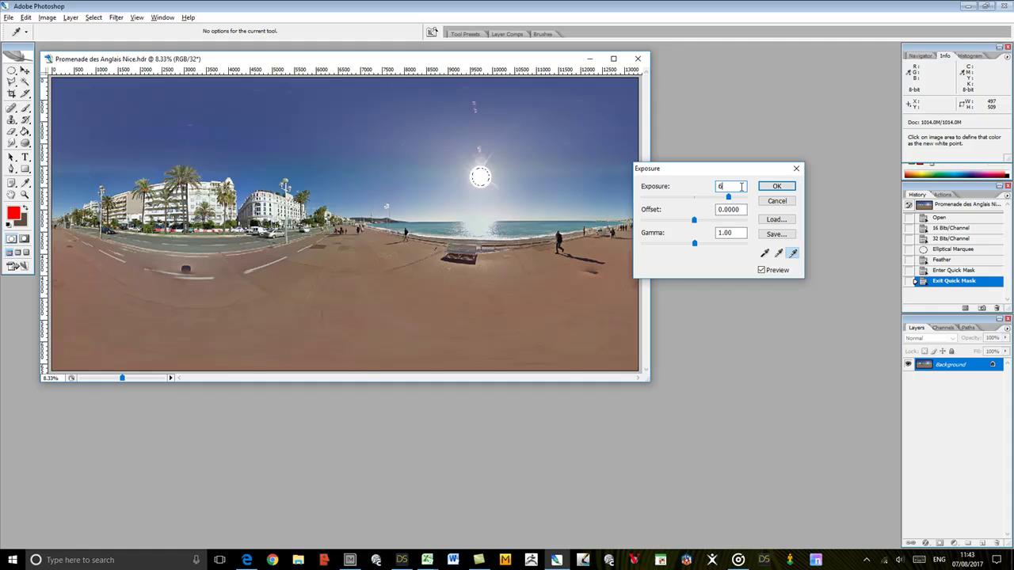
pyautogui.click(775, 186)
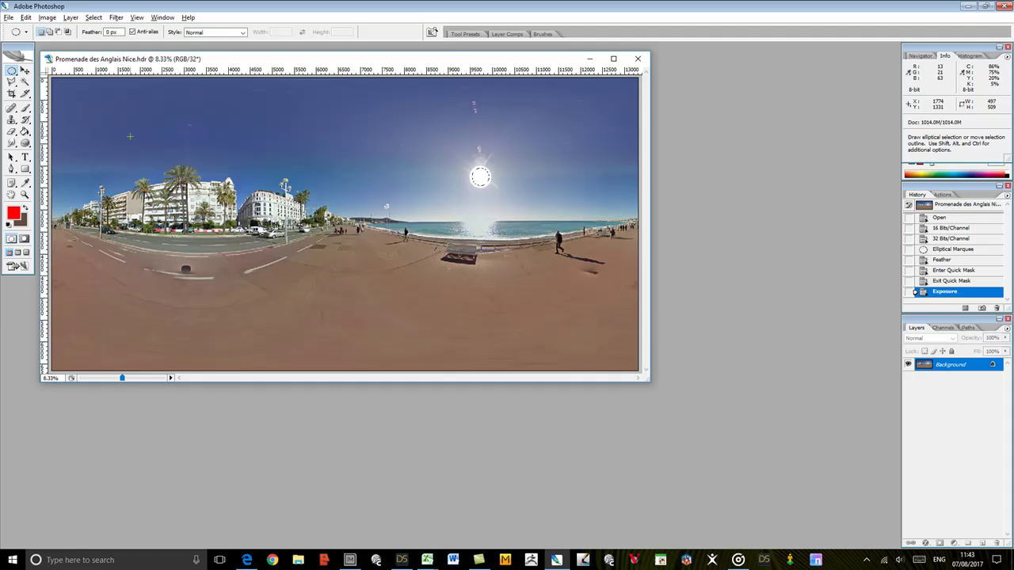
pyautogui.click(8, 17)
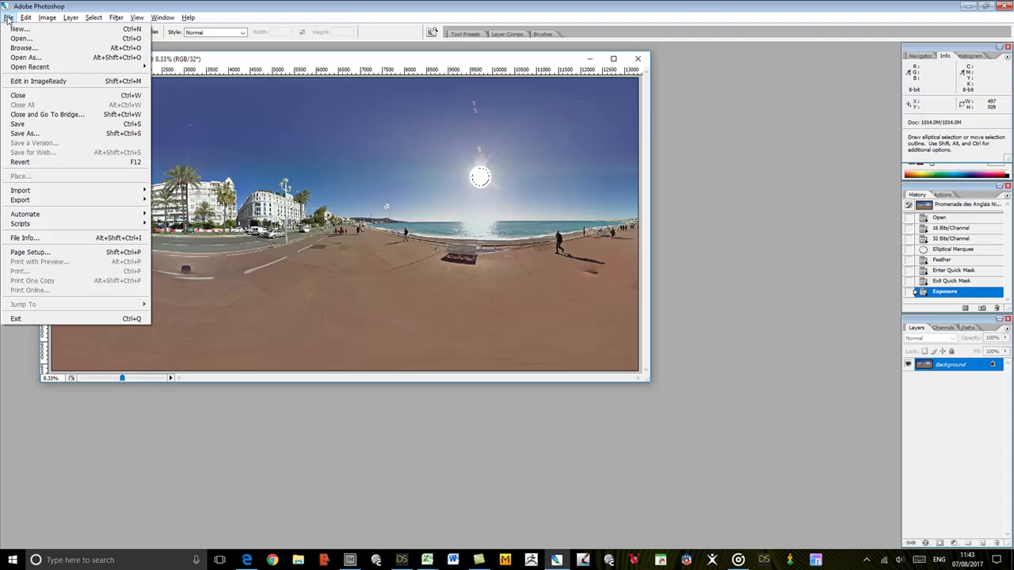
pyautogui.click(27, 126)
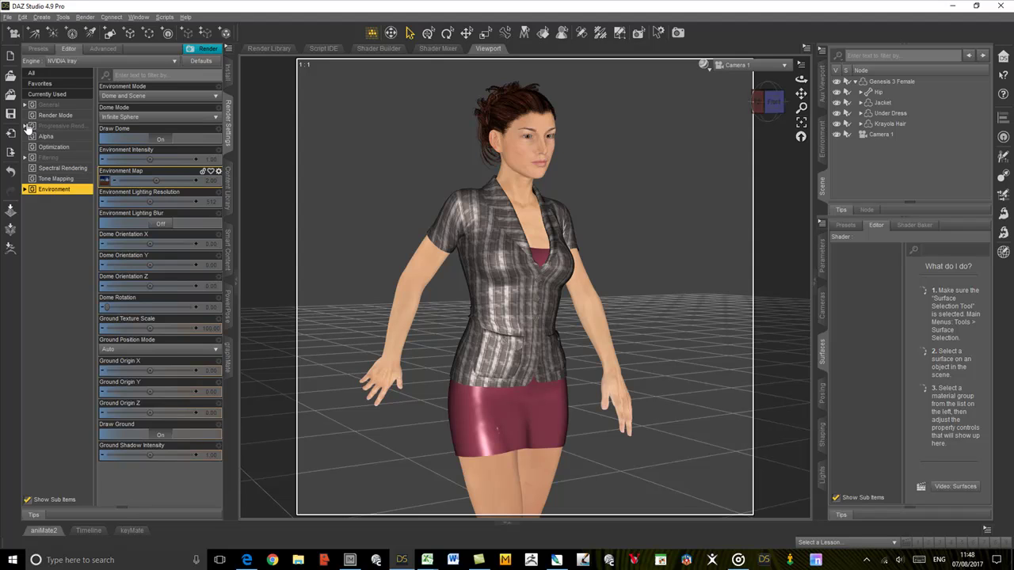
# Swap the environment map from the Nice .jpg to the edited Promenade des Anglais Nice.hdr.
pyautogui.click(104, 181)
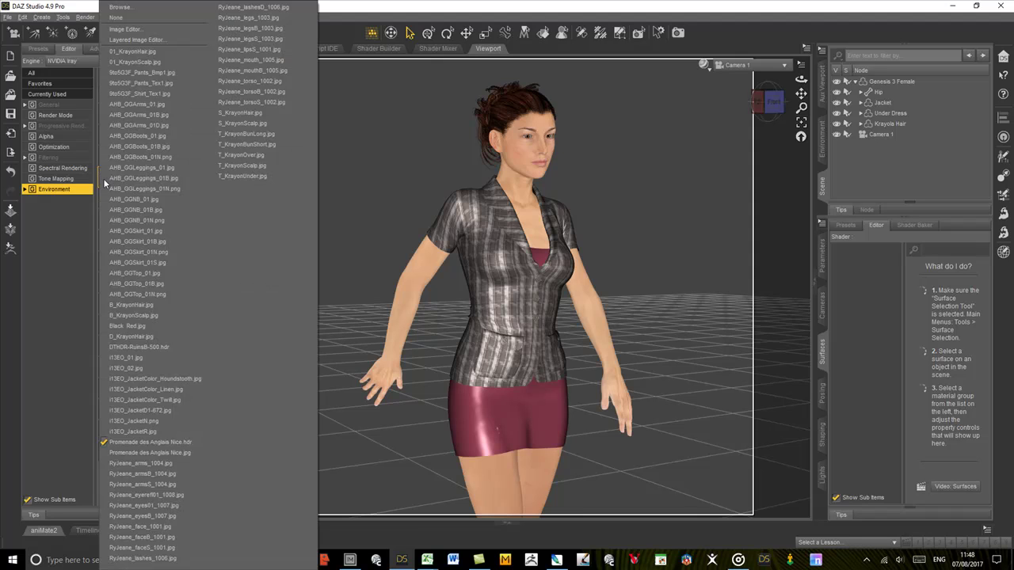
pyautogui.click(155, 454)
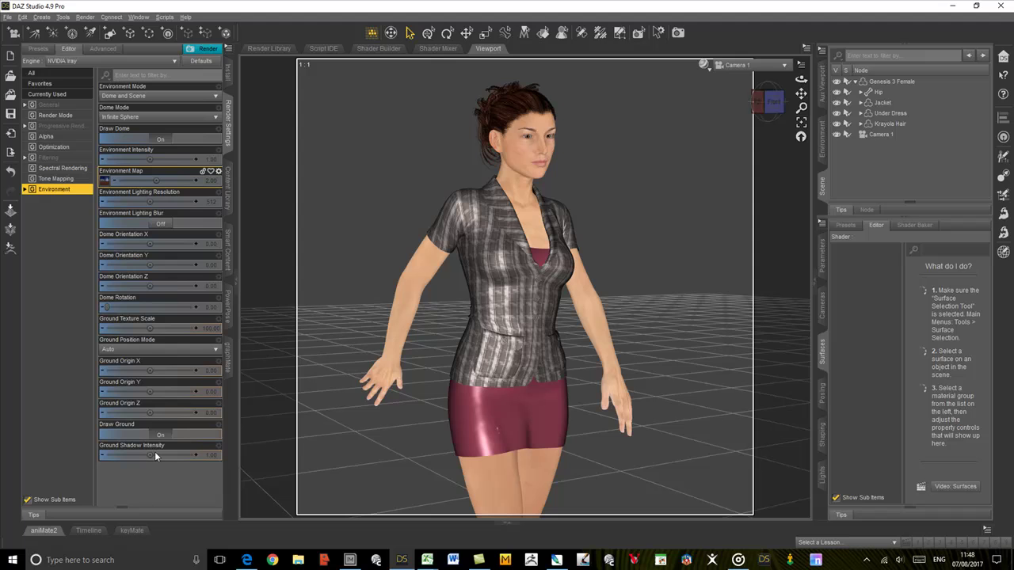
pyautogui.click(104, 181)
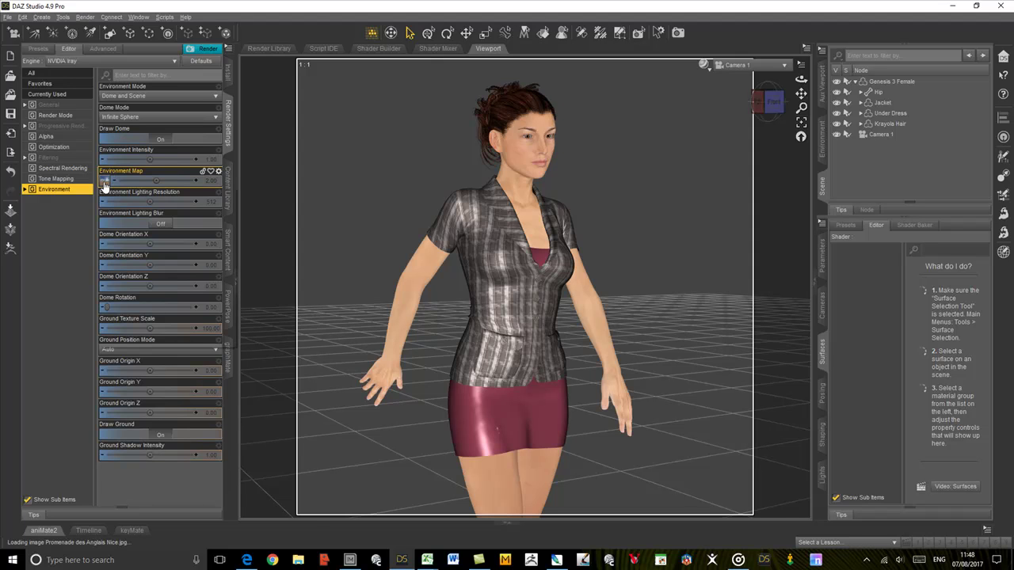
pyautogui.click(133, 8)
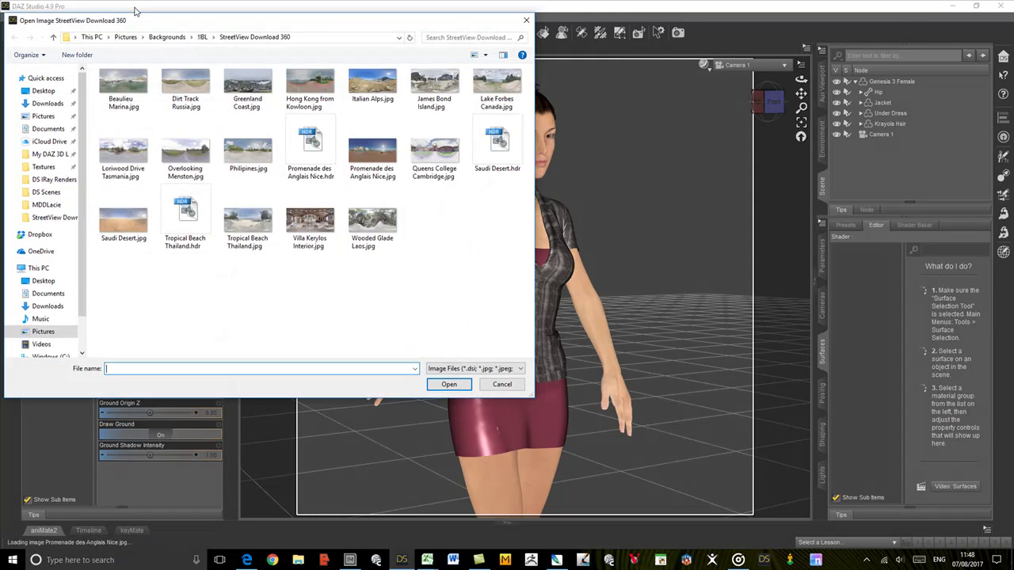
pyautogui.doubleClick(320, 166)
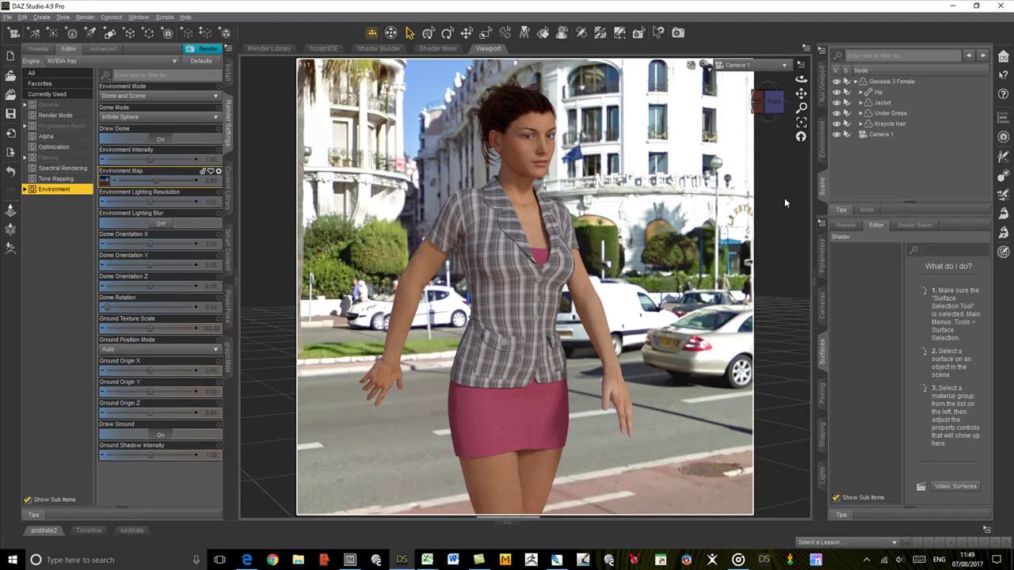
# Try Dome Rotation values of 90, then 180, settling on 270.
pyautogui.click(215, 313)
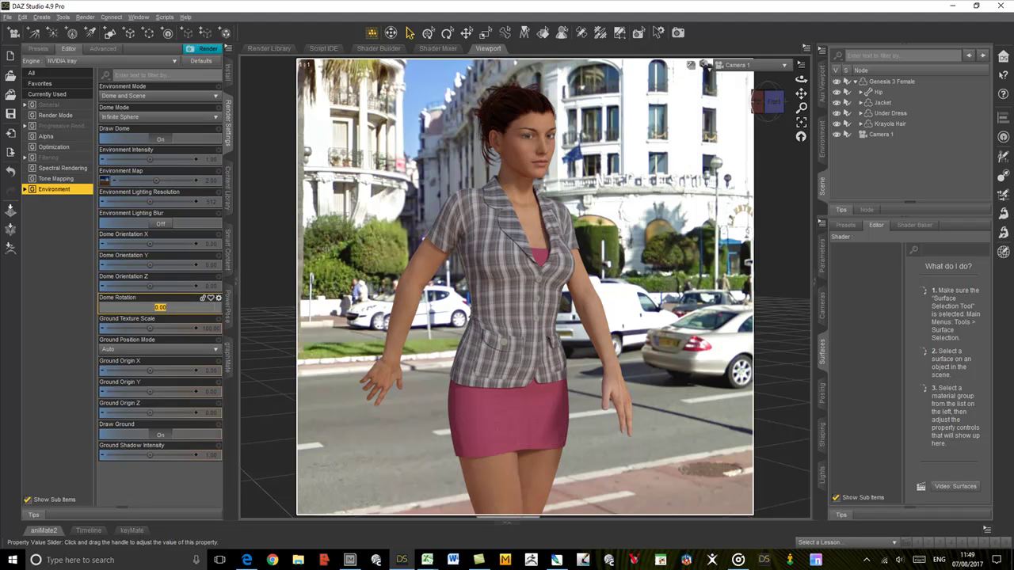
pyautogui.write('90')
pyautogui.press('Return')
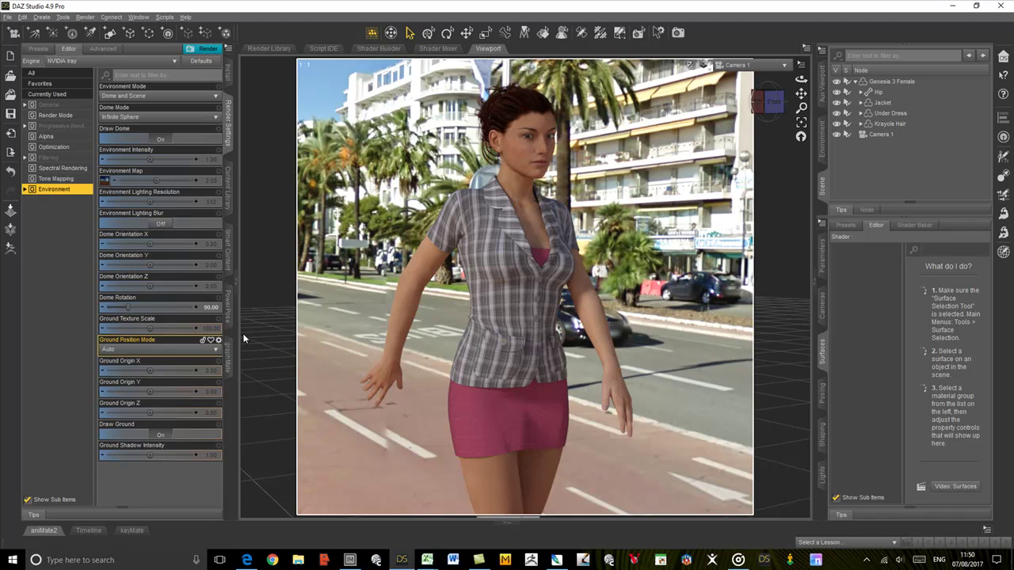
pyautogui.click(210, 307)
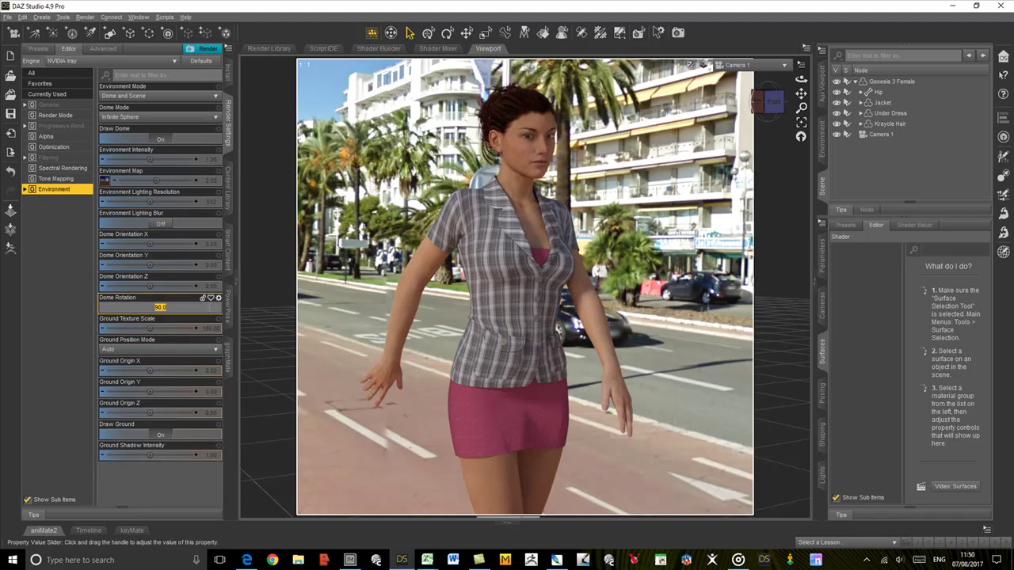
pyautogui.write('180')
pyautogui.press('Return')
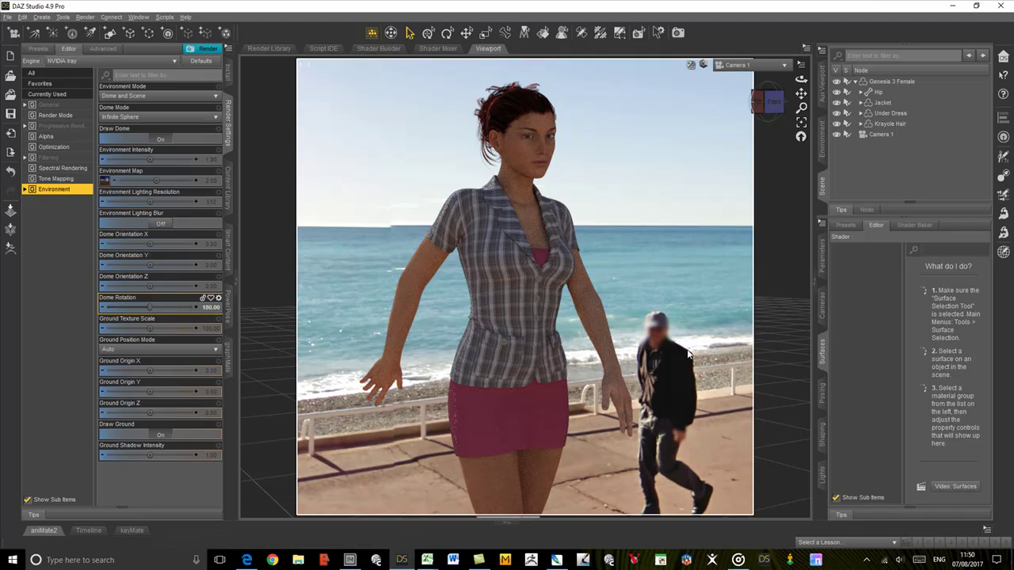
pyautogui.click(209, 306)
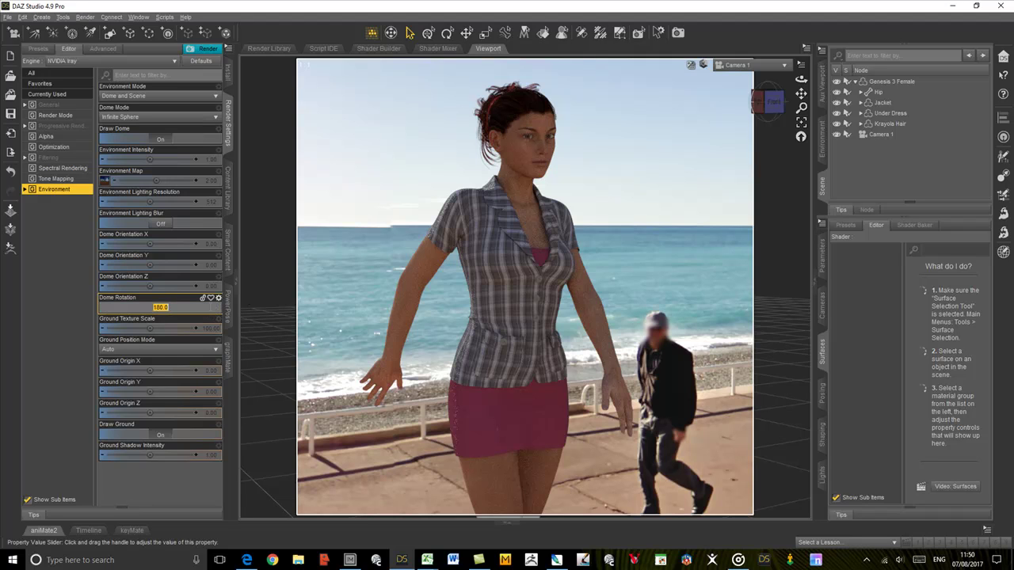
pyautogui.write('270')
pyautogui.press('Return')
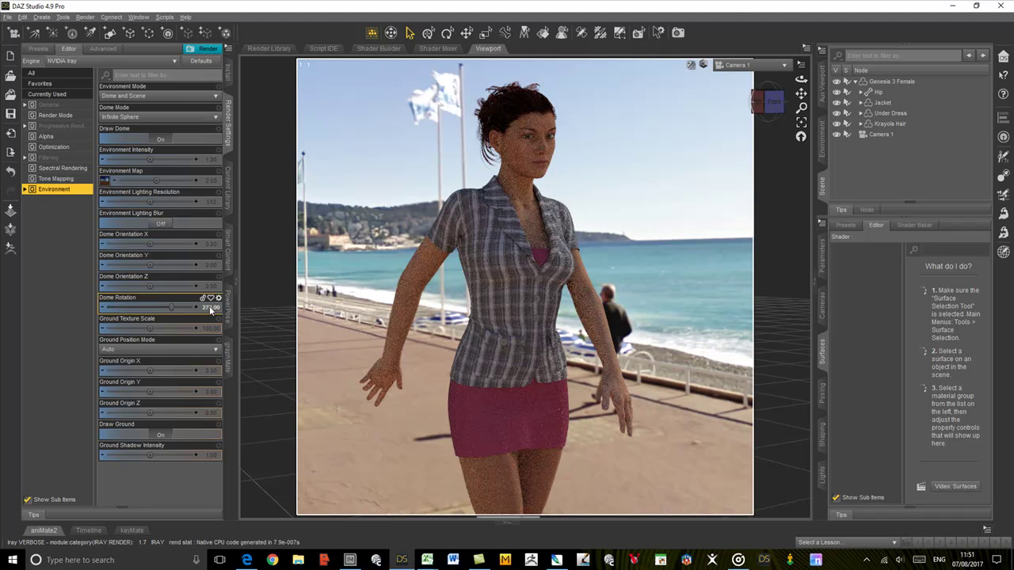
# Set the Dome Rotation to 290 degrees.
pyautogui.click(209, 305)
pyautogui.write('290')
pyautogui.press('Return')
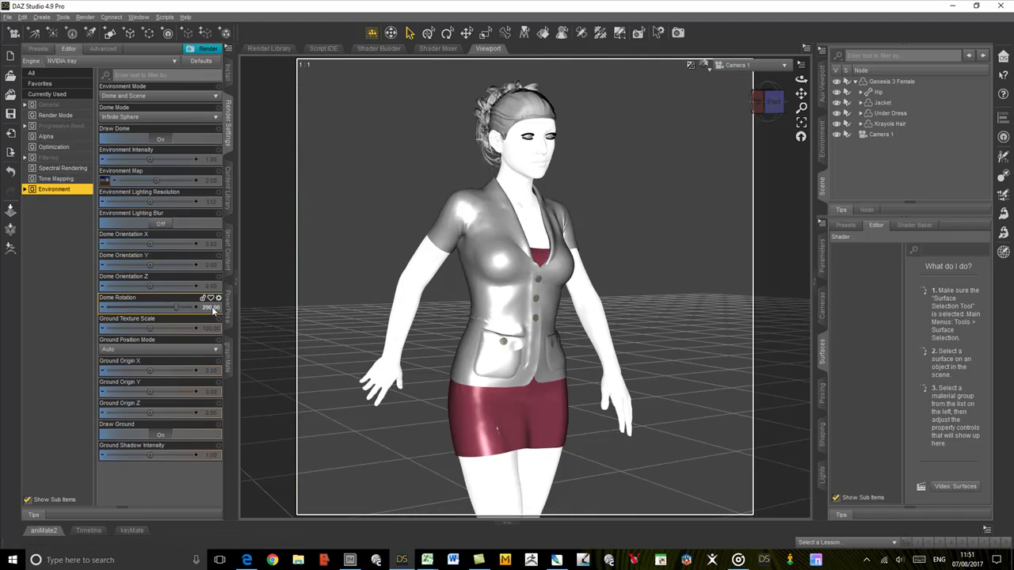